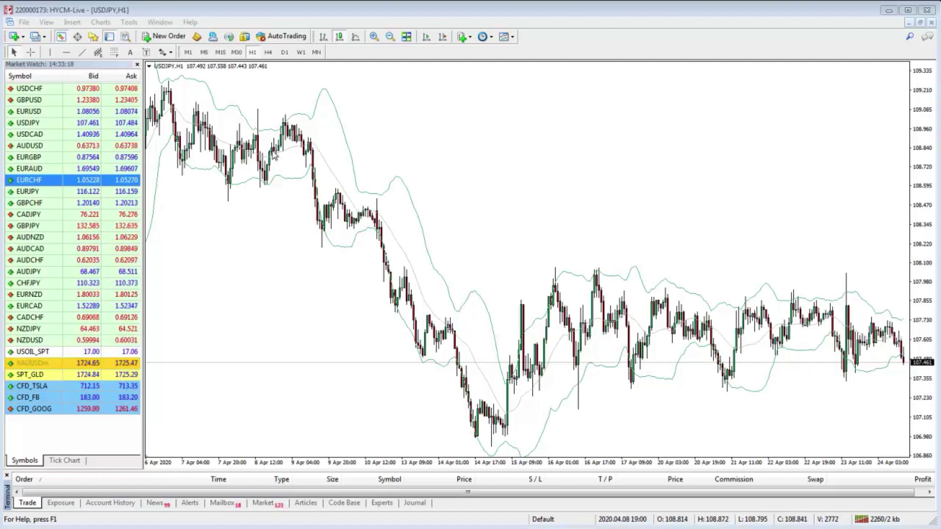
Place an instant-execution buy order for USDJPY with a volume of 6.00 lots and dismiss the order confirmation.
{"action": "left_click", "coordinate": [344, 7]}
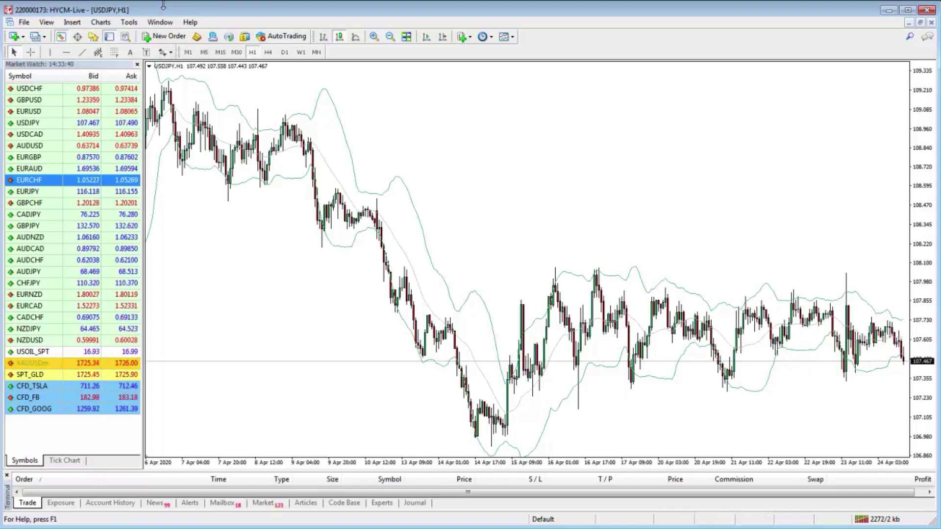
{"action": "left_click", "coordinate": [162, 36]}
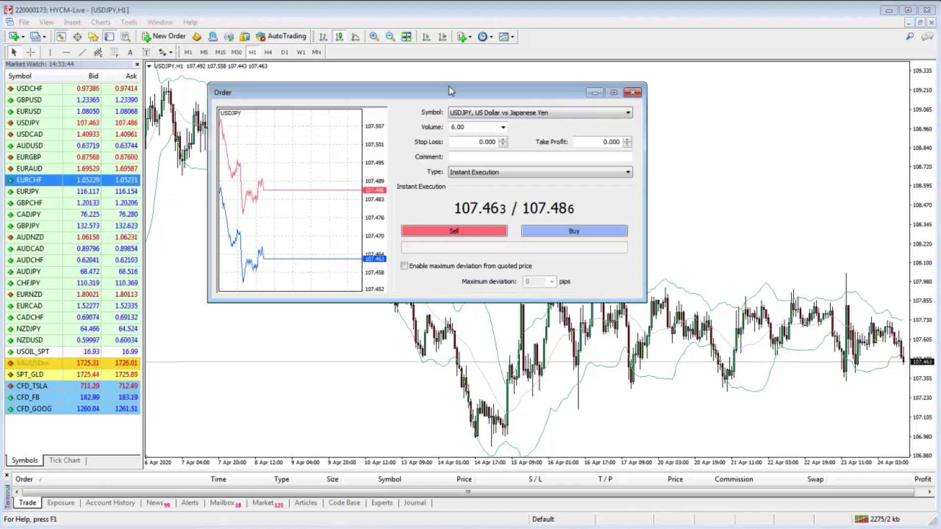
{"action": "left_click_drag", "start_coordinate": [451, 90], "coordinate": [421, 82]}
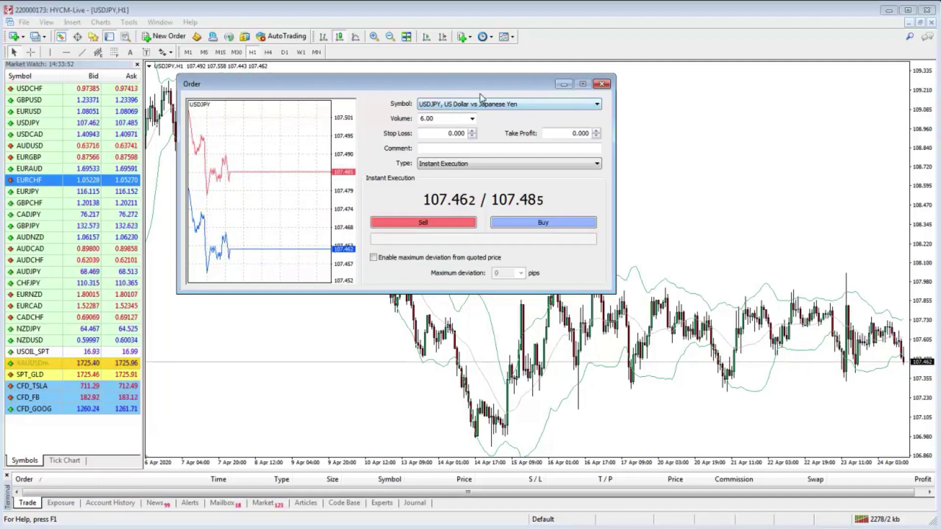
{"action": "left_click", "coordinate": [472, 118]}
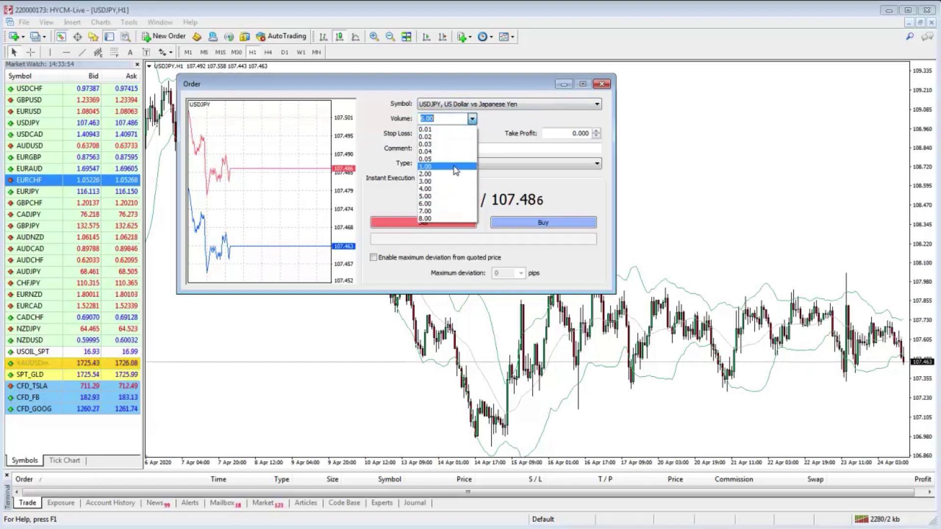
{"action": "left_click", "coordinate": [444, 170]}
{"action": "left_click", "coordinate": [472, 118]}
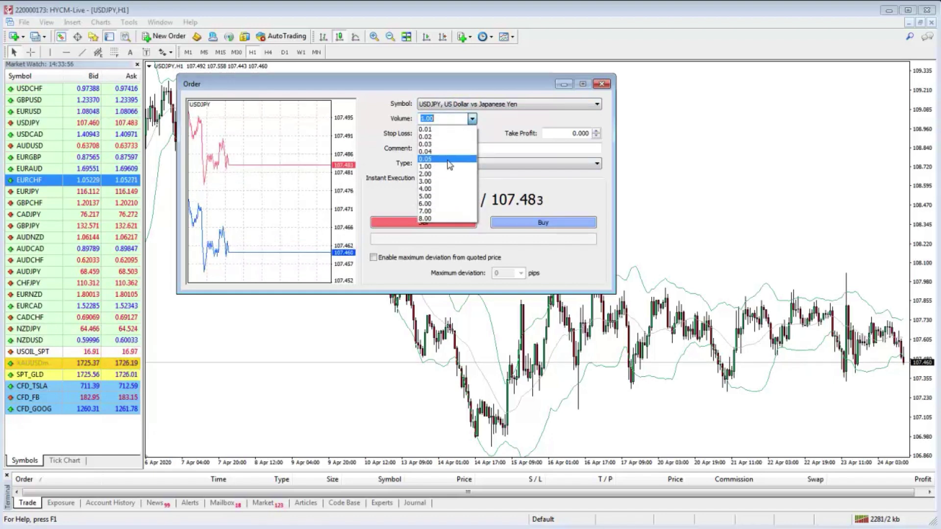
{"action": "left_click", "coordinate": [453, 204]}
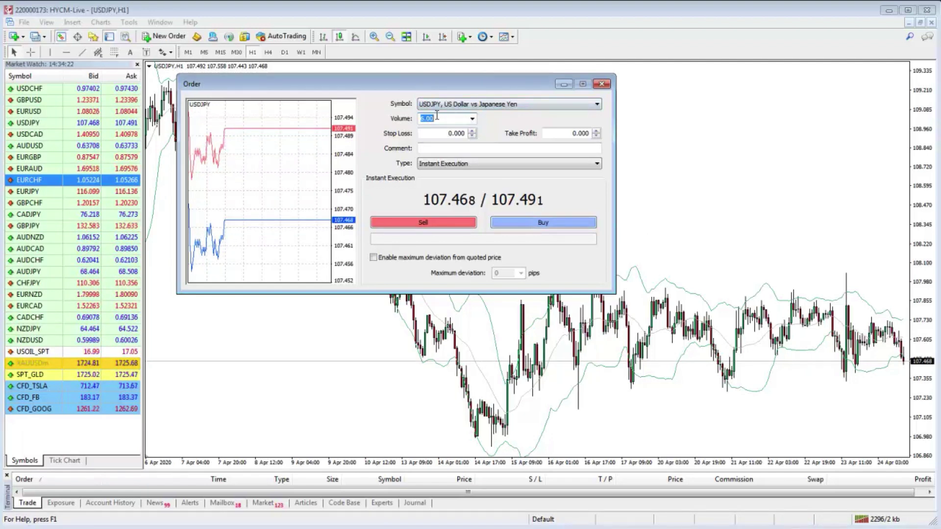
{"action": "left_click", "coordinate": [529, 224]}
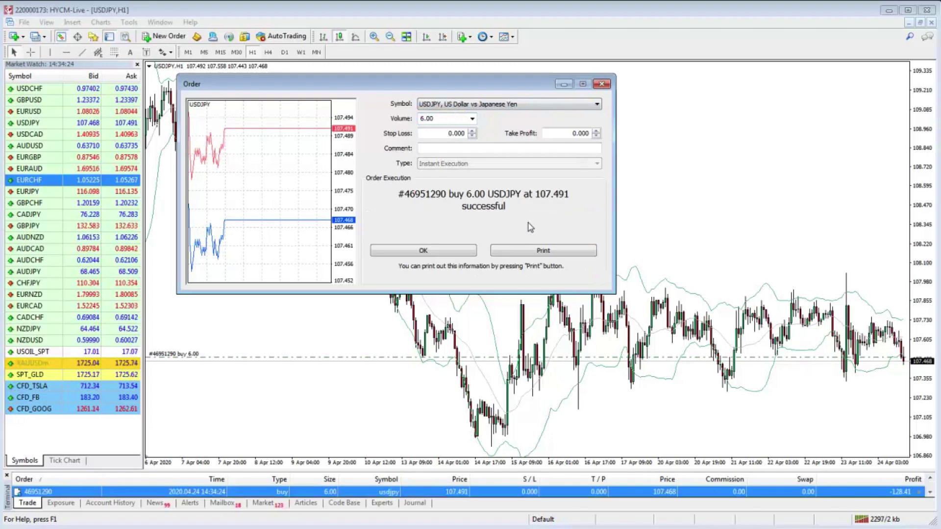
{"action": "left_click", "coordinate": [453, 249]}
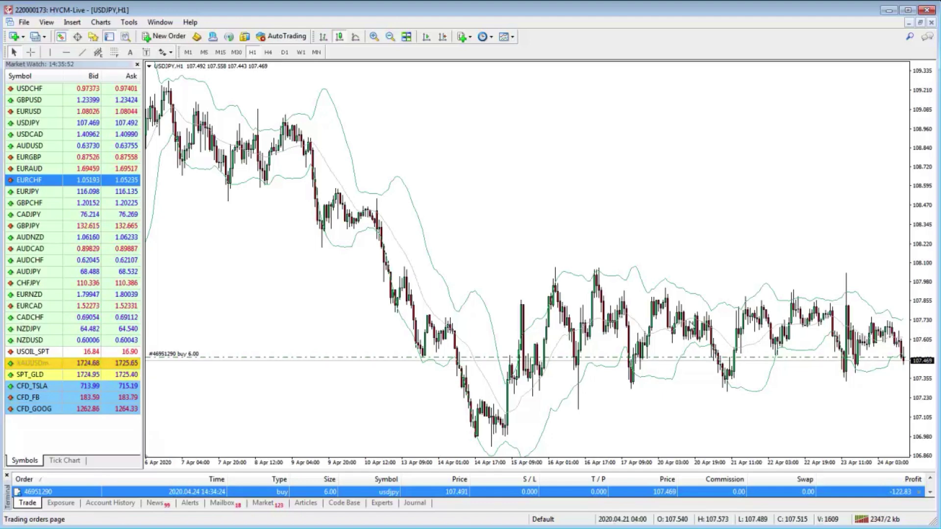
Display the profit of the open USDJPY trade as points.
{"action": "left_click", "coordinate": [110, 38]}
{"action": "left_click", "coordinate": [109, 39]}
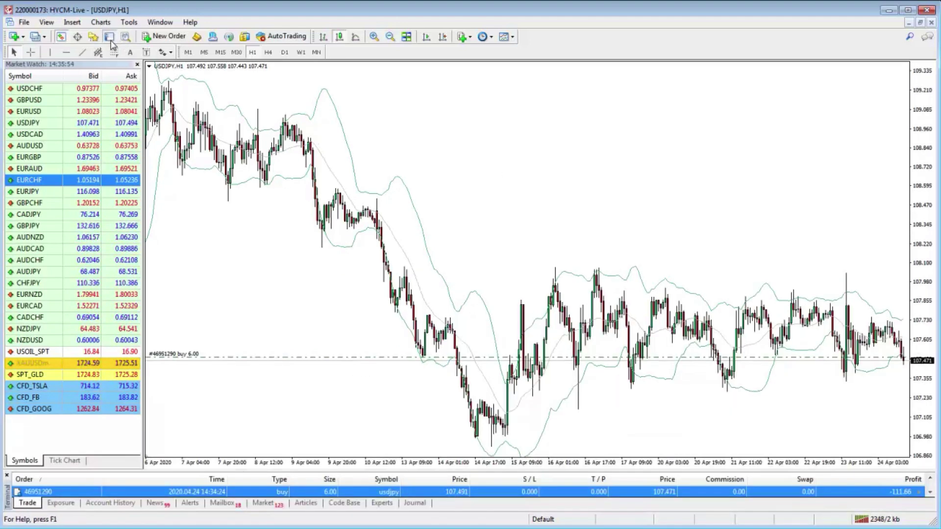
{"action": "right_click", "coordinate": [474, 493]}
{"action": "mouse_move", "coordinate": [551, 411]}
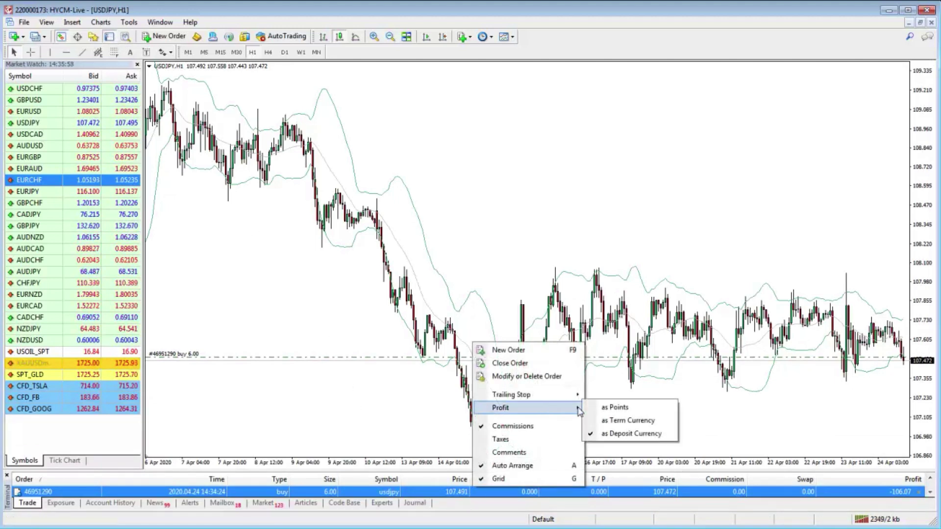
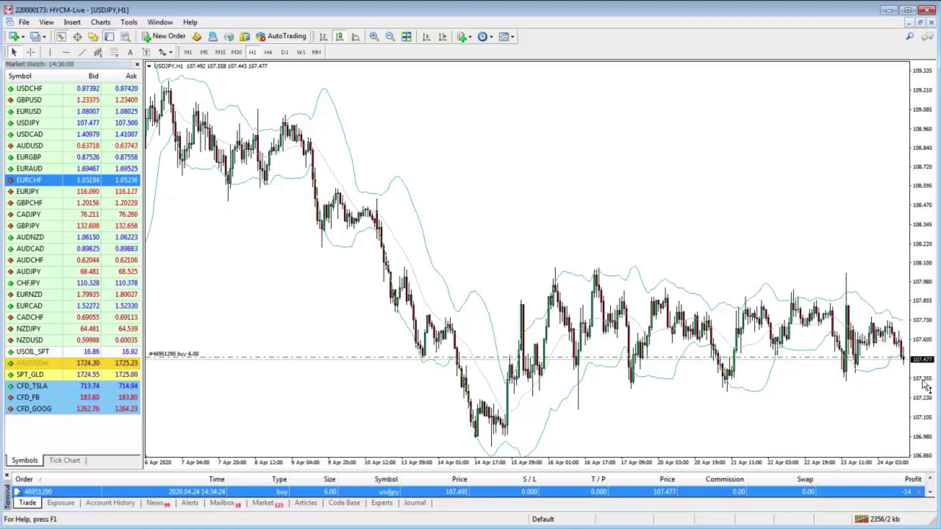
Partially close the open 6.00-lot USDJPY buy position by 3.00 lots and dismiss the confirmation.
{"action": "mouse_move", "coordinate": [904, 363]}
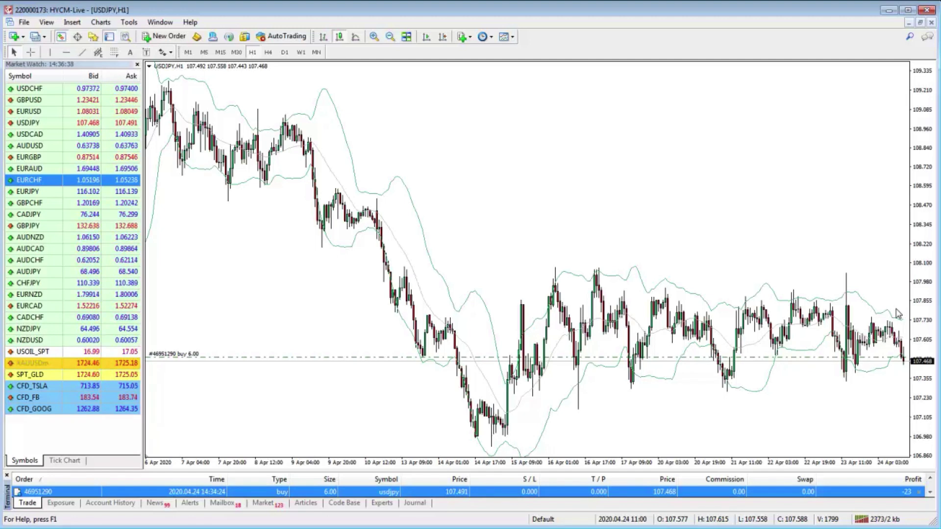
{"action": "left_click", "coordinate": [918, 493]}
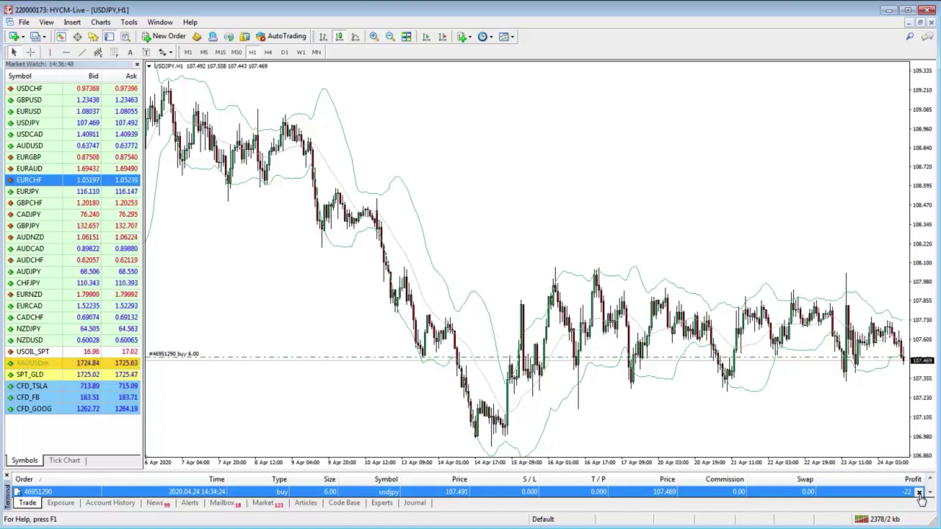
{"action": "left_click_drag", "start_coordinate": [458, 91], "coordinate": [502, 90]}
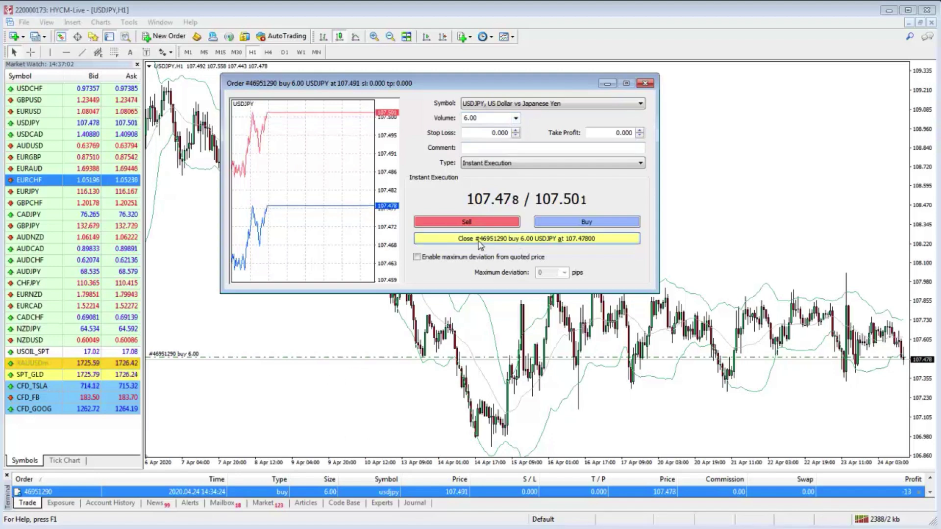
{"action": "left_click", "coordinate": [516, 118]}
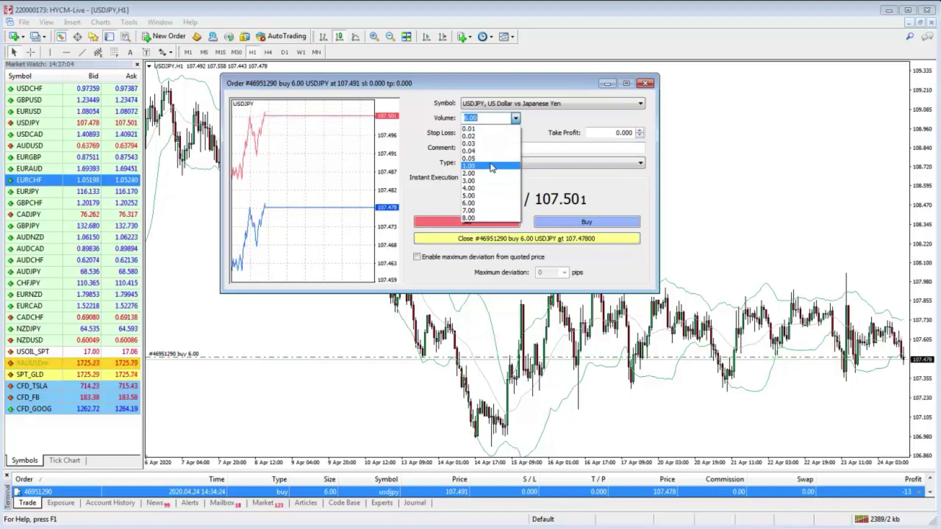
{"action": "left_click", "coordinate": [489, 181]}
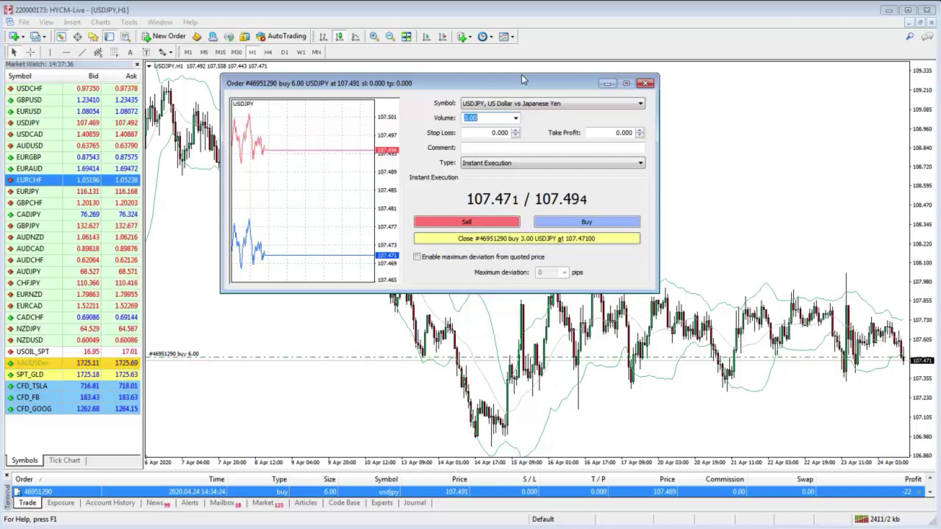
{"action": "left_click", "coordinate": [515, 239]}
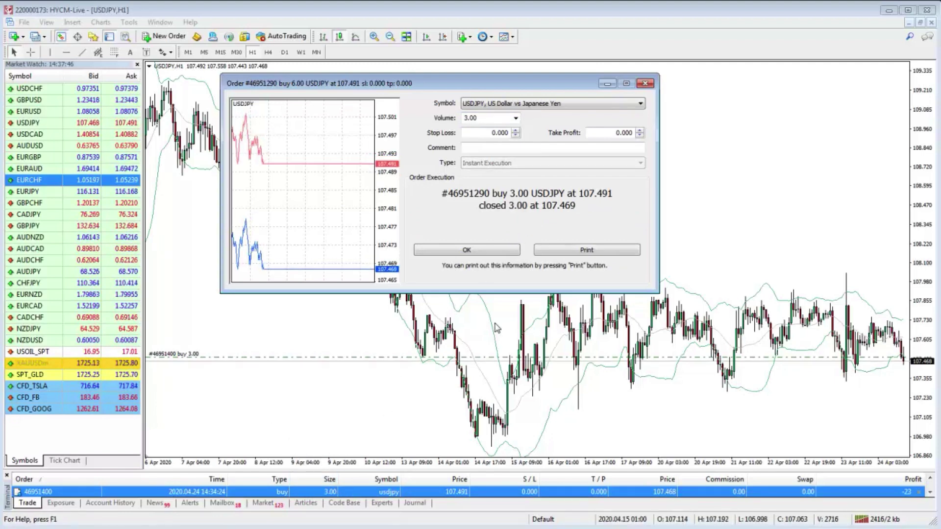
{"action": "left_click", "coordinate": [496, 252]}
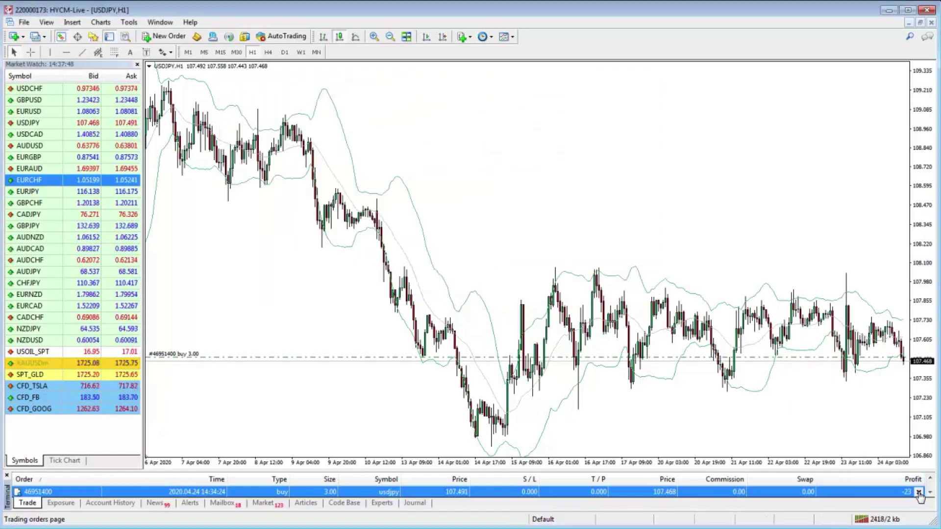
Close 1.00 lot of the remaining 3.00-lot USDJPY buy position and dismiss the confirmation.
{"action": "double_click", "coordinate": [858, 492]}
{"action": "left_click", "coordinate": [515, 118]}
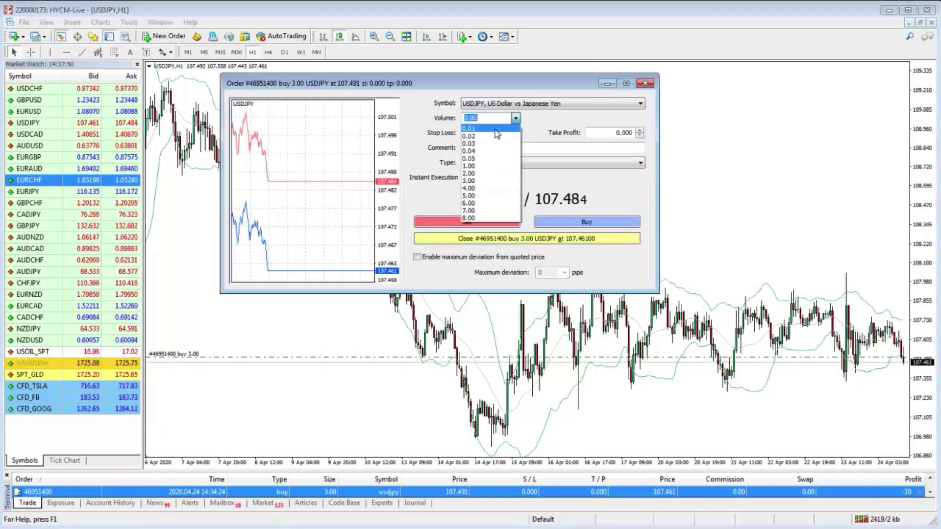
{"action": "left_click", "coordinate": [479, 167]}
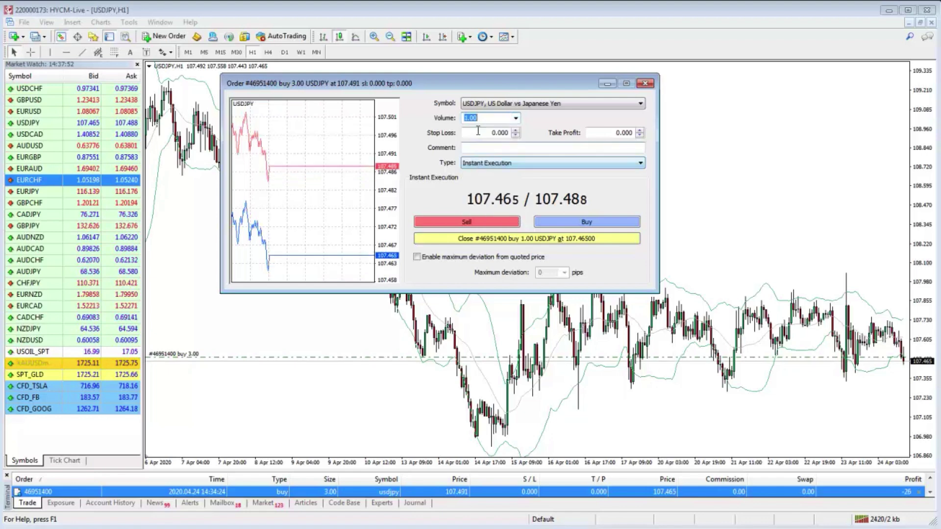
{"action": "left_click", "coordinate": [496, 240]}
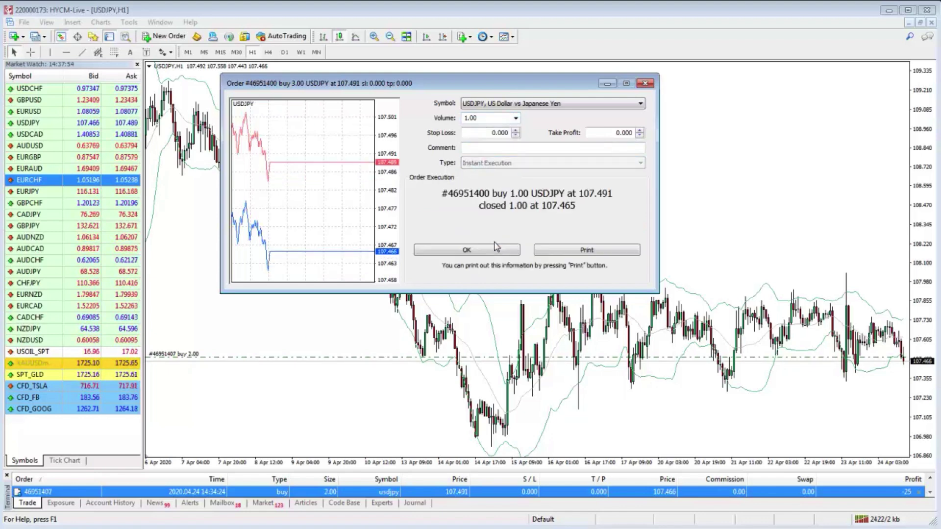
{"action": "left_click", "coordinate": [491, 251]}
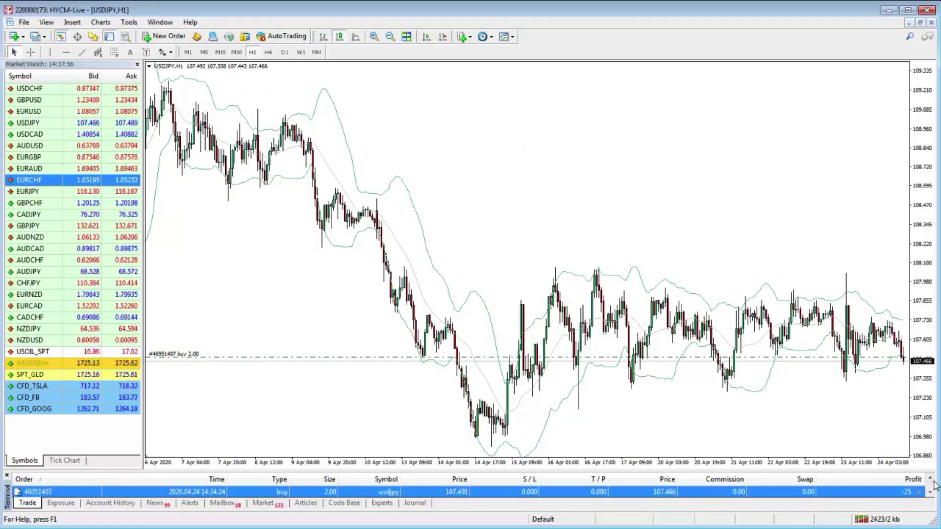
{"action": "left_click", "coordinate": [919, 492]}
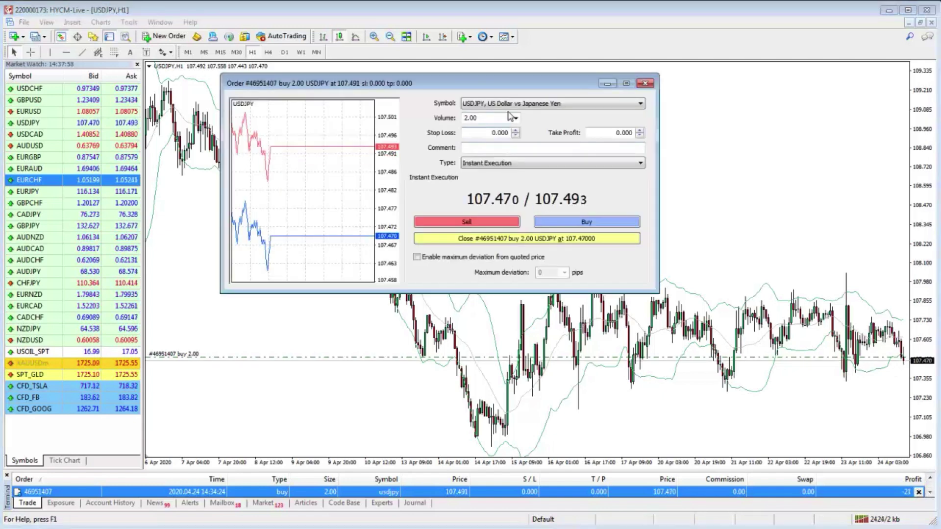
{"action": "left_click", "coordinate": [516, 119]}
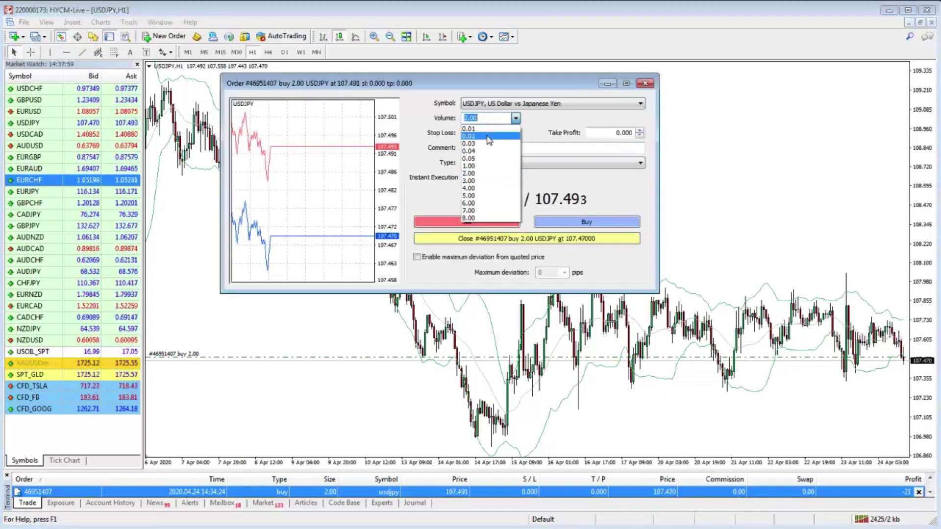
{"action": "left_click", "coordinate": [483, 174]}
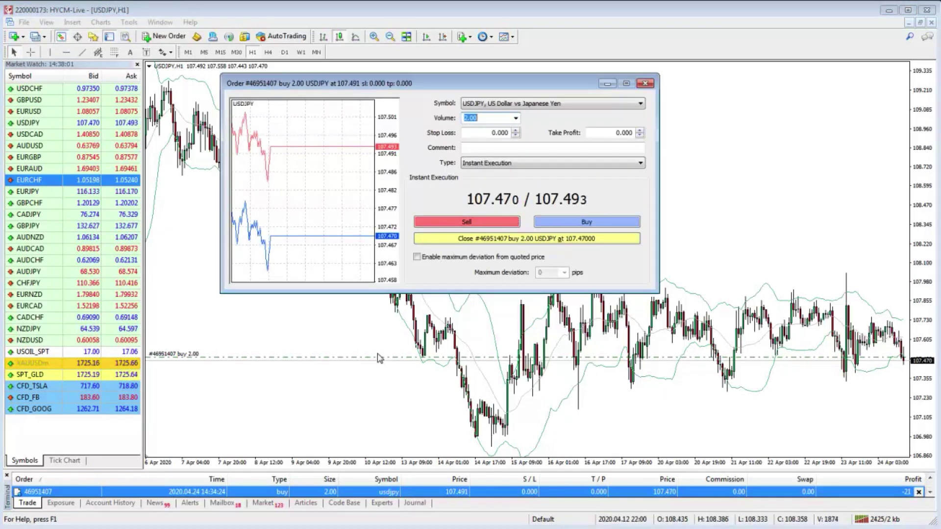
{"action": "left_click", "coordinate": [645, 84]}
Close the remaining USDJPY buy position at its full 2.00-lot volume and dismiss the confirmation.
{"action": "left_click", "coordinate": [918, 491]}
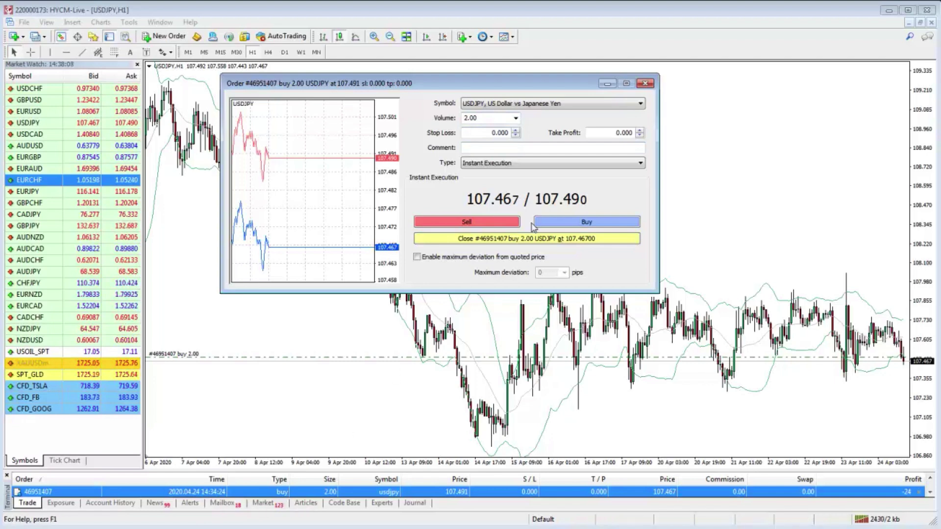
{"action": "left_click", "coordinate": [538, 239]}
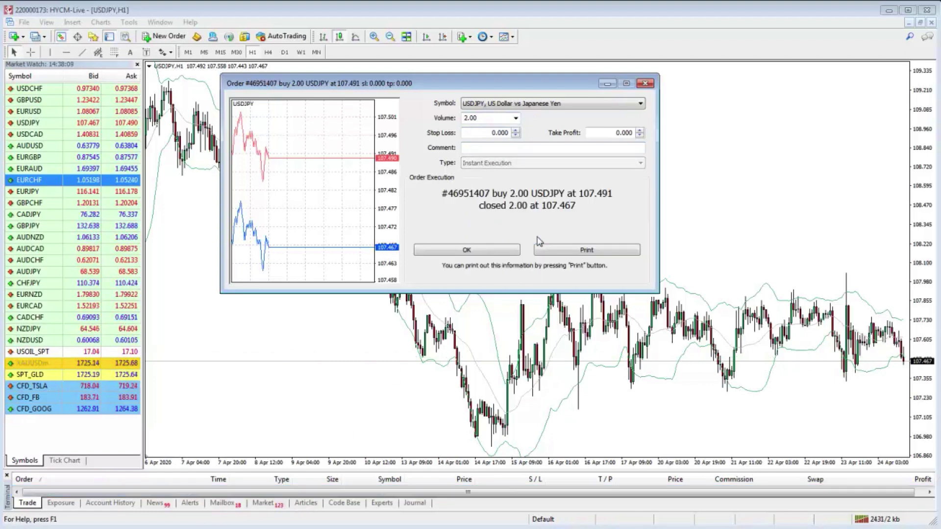
{"action": "left_click", "coordinate": [648, 83]}
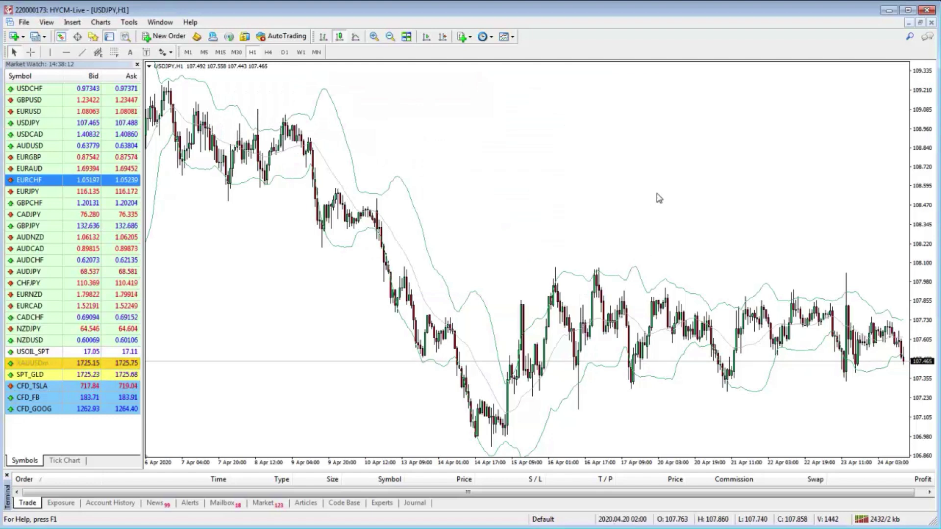